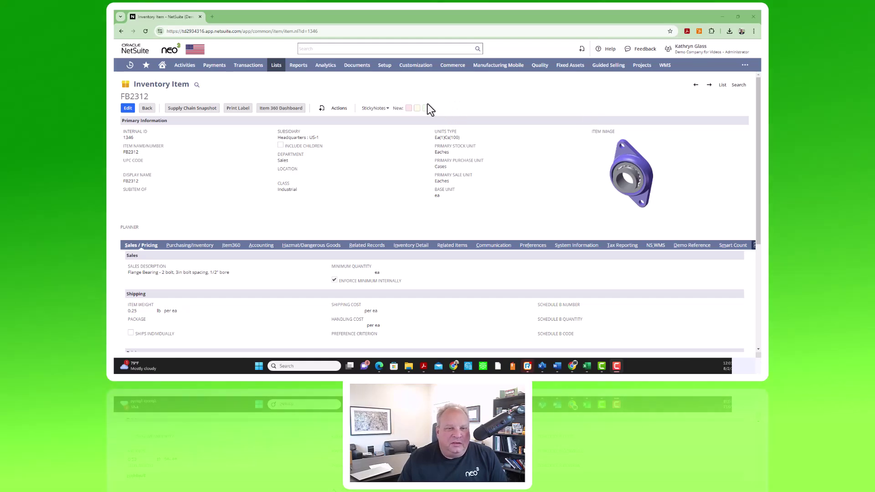
Create a public normal-priority note with the pasted backorder message, save it, and move it toward the page centre.
{"action": "left_click", "coordinate": [376, 109]}
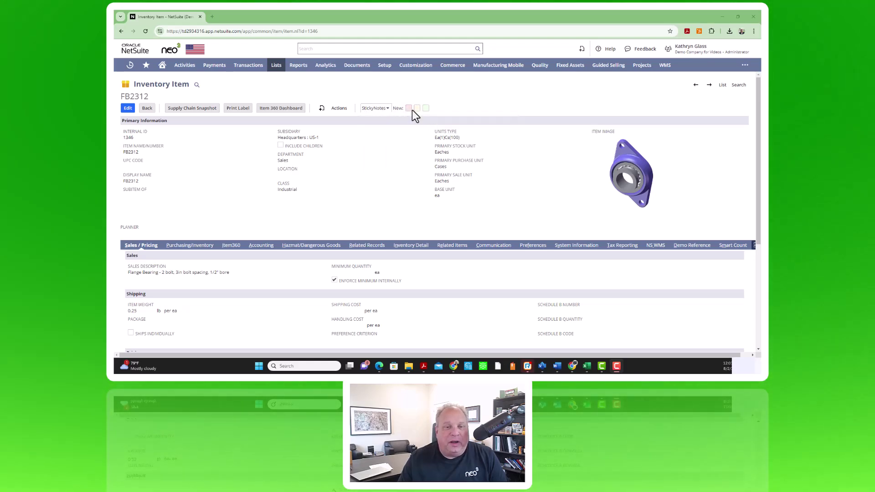
{"action": "left_click", "coordinate": [418, 110]}
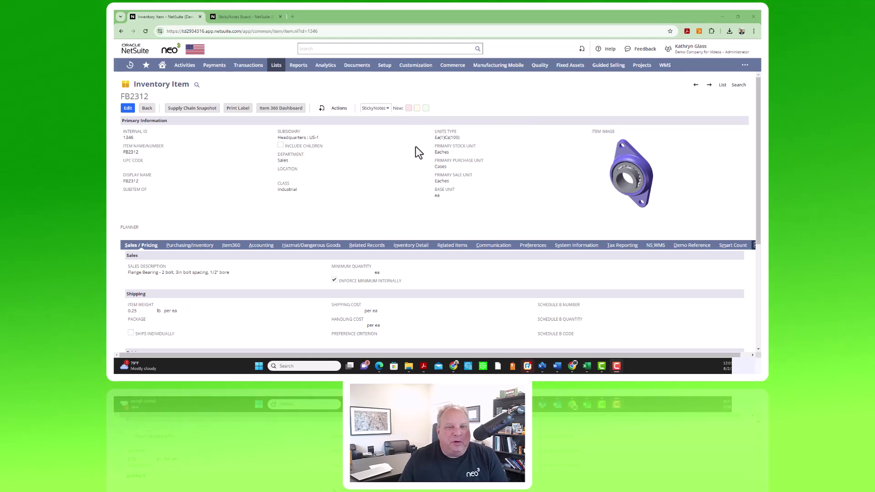
{"action": "left_click", "coordinate": [417, 108]}
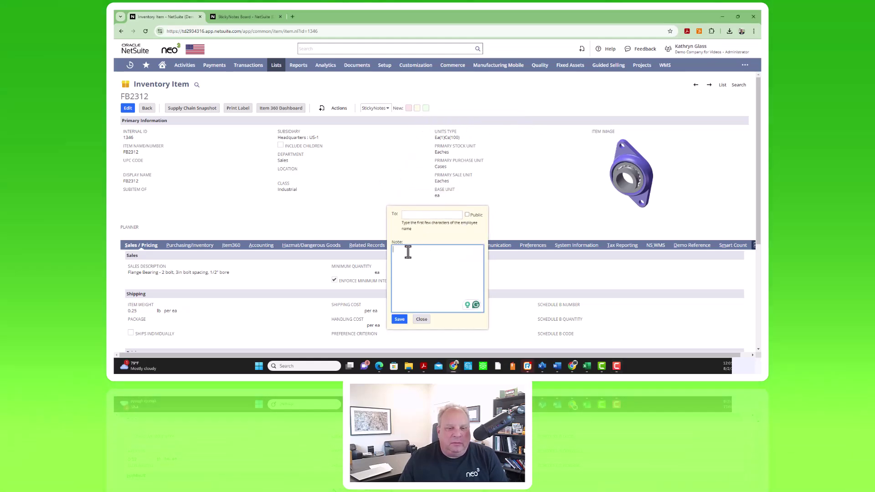
{"action": "right_click", "coordinate": [409, 250]}
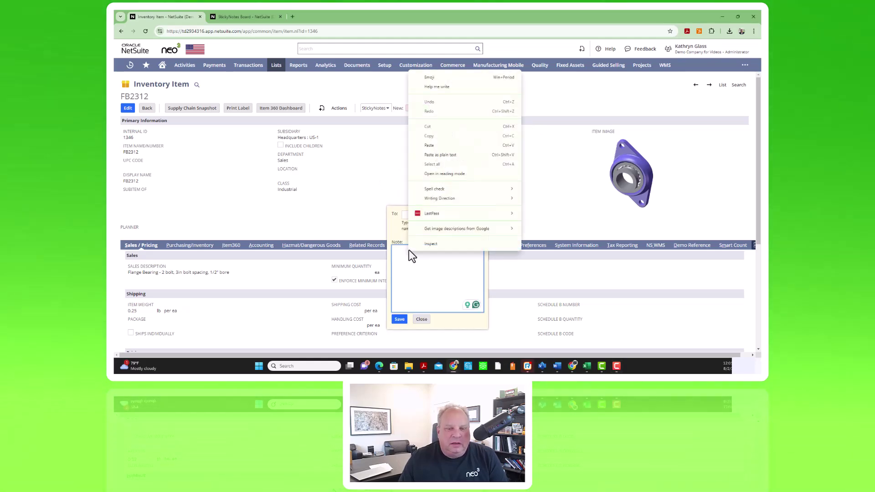
{"action": "left_click", "coordinate": [438, 150]}
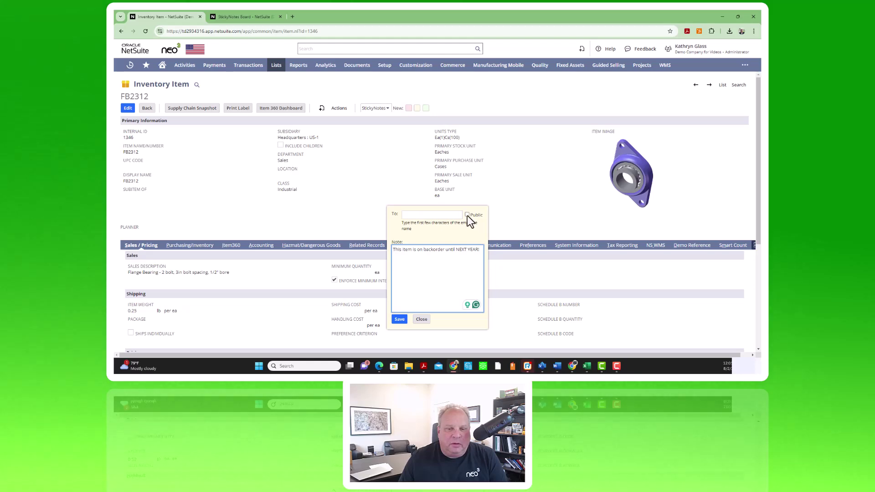
{"action": "left_click", "coordinate": [467, 215]}
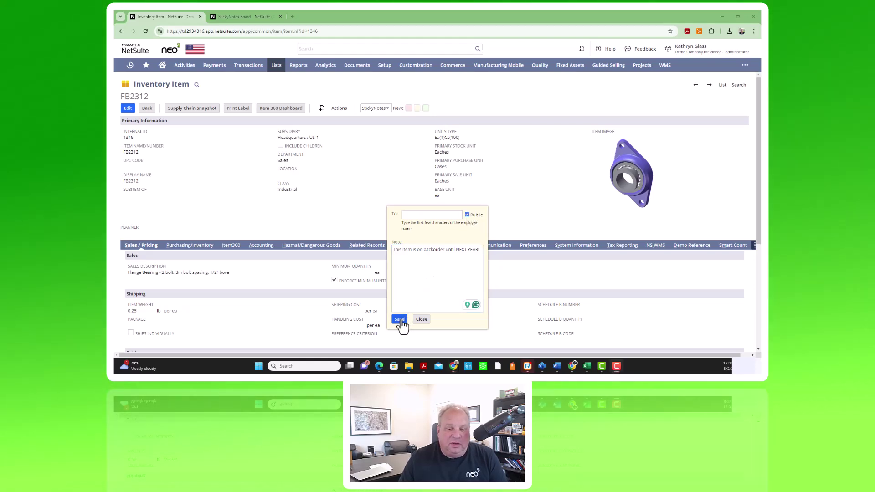
{"action": "left_click", "coordinate": [400, 320]}
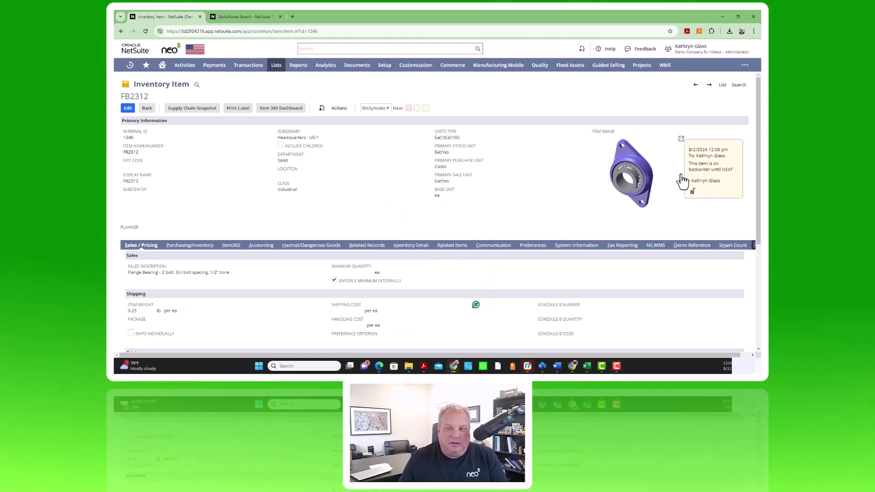
{"action": "mouse_move", "coordinate": [705, 164]}
{"action": "left_mouse_down"}
{"action": "mouse_move", "coordinate": [491, 117]}
{"action": "mouse_move", "coordinate": [512, 111]}
{"action": "mouse_move", "coordinate": [516, 123]}
{"action": "left_mouse_up"}
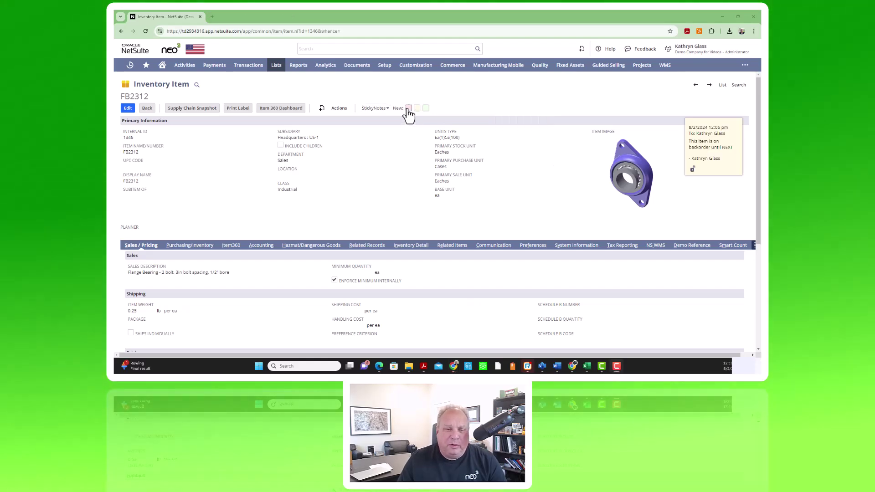
{"action": "left_click", "coordinate": [409, 108]}
{"action": "mouse_move", "coordinate": [438, 274]}
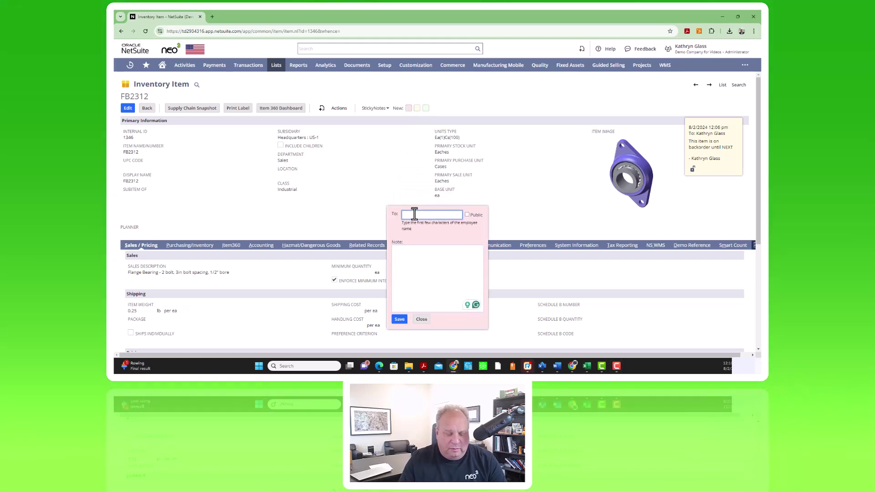
{"action": "left_click", "coordinate": [414, 215]}
{"action": "type", "text": "bri"}
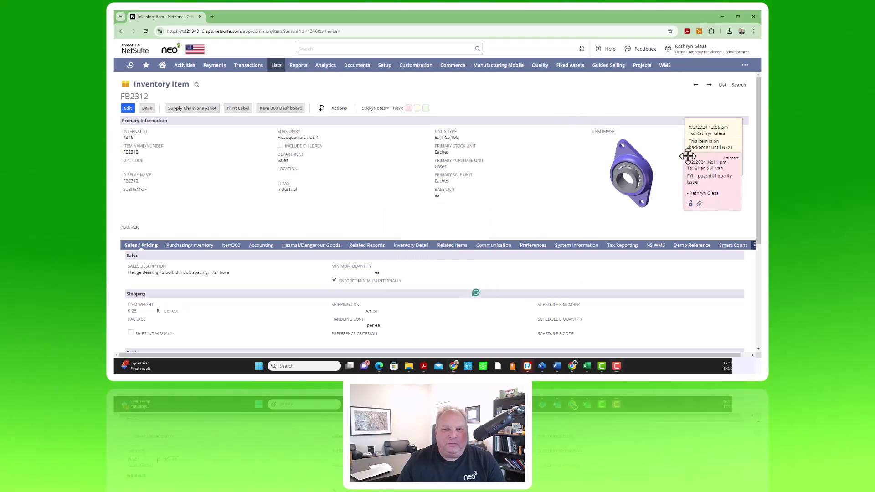
{"action": "left_click_drag", "start_coordinate": [696, 148], "coordinate": [509, 121]}
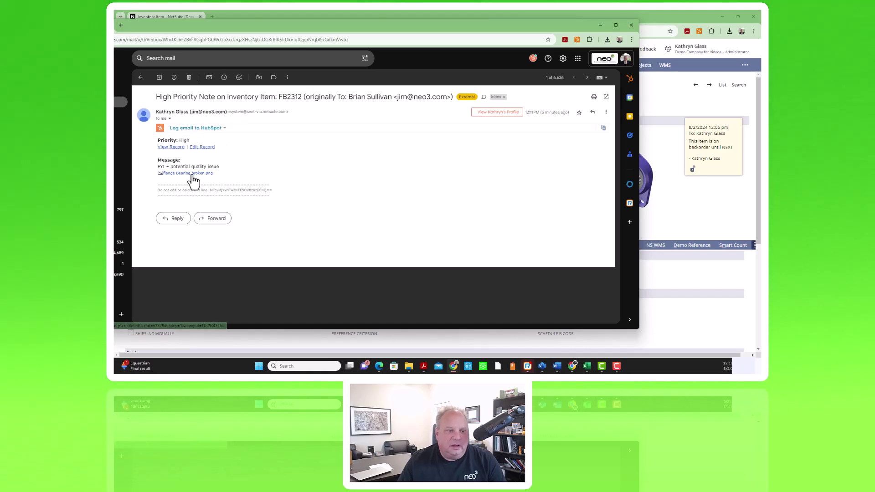
{"action": "left_click", "coordinate": [190, 176]}
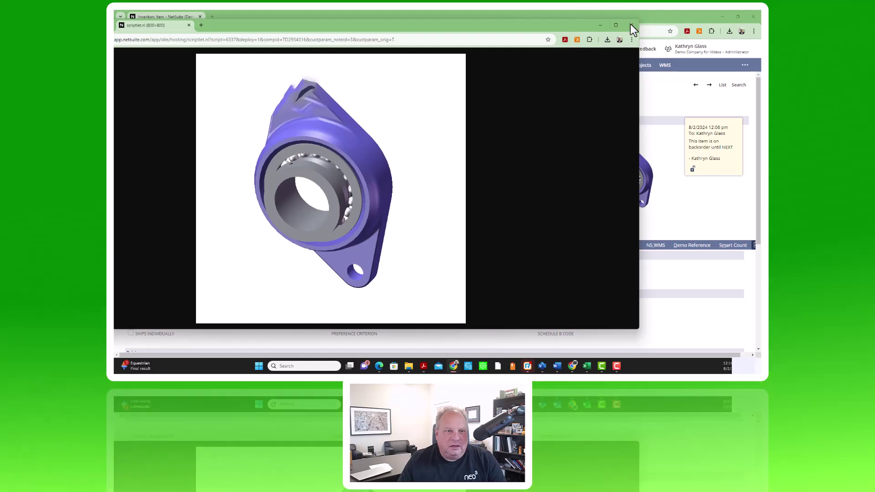
{"action": "left_click", "coordinate": [630, 25]}
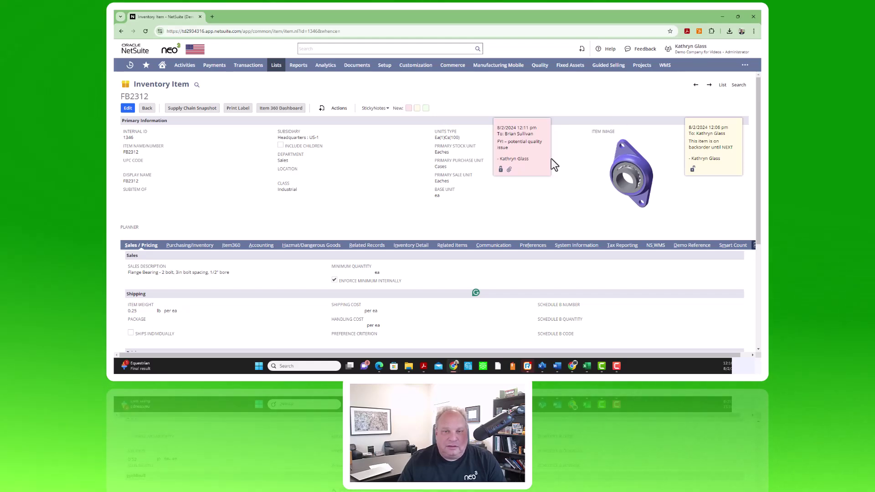
Nudge the pink note, then go from its Actions menu to the StickyNotes Board listing both FB2312 notes.
{"action": "left_click_drag", "start_coordinate": [552, 158], "coordinate": [560, 163]}
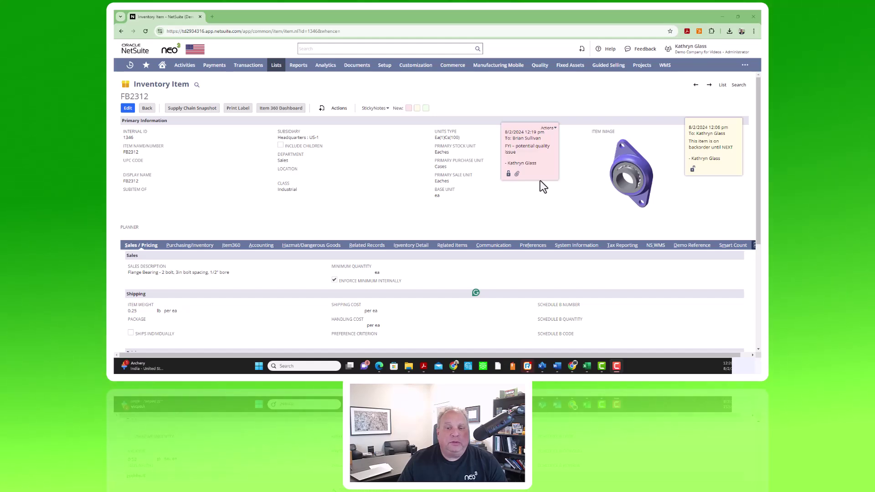
{"action": "left_click", "coordinate": [551, 129]}
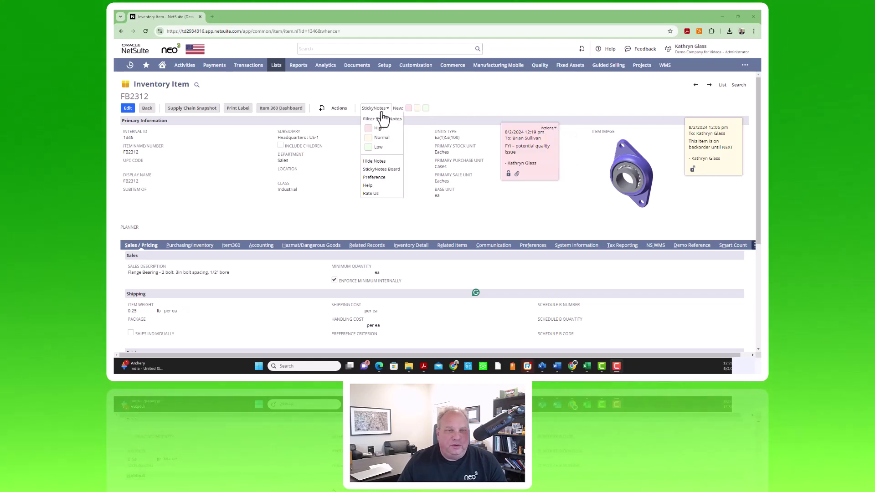
{"action": "left_click", "coordinate": [377, 171]}
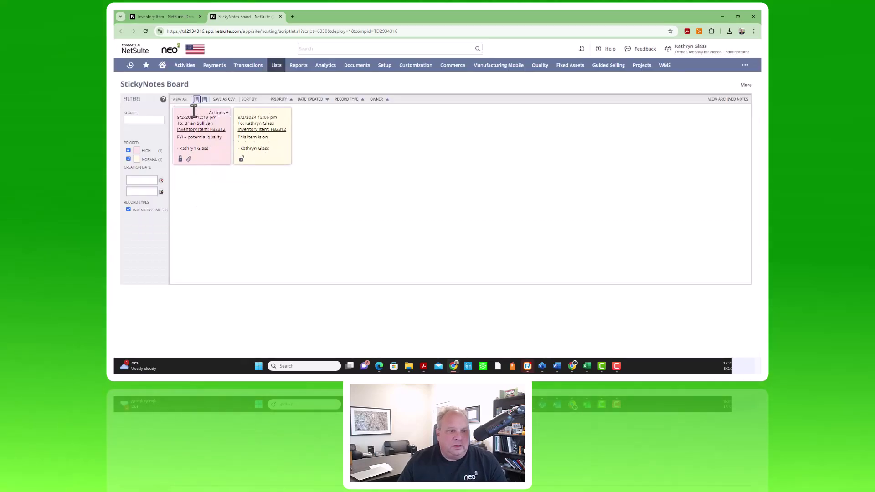
Expand Brian's high-priority note, save a "Thank You" reply to it, and close the enlarged view.
{"action": "left_click", "coordinate": [195, 114]}
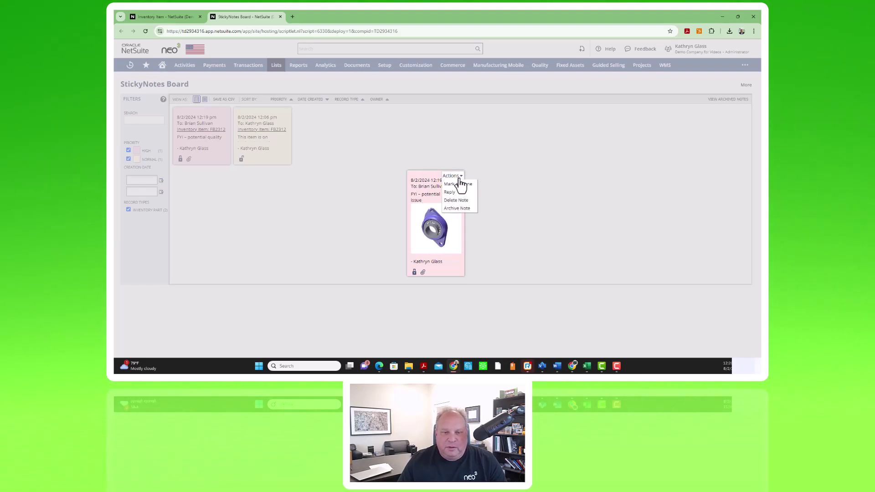
{"action": "left_click", "coordinate": [459, 198]}
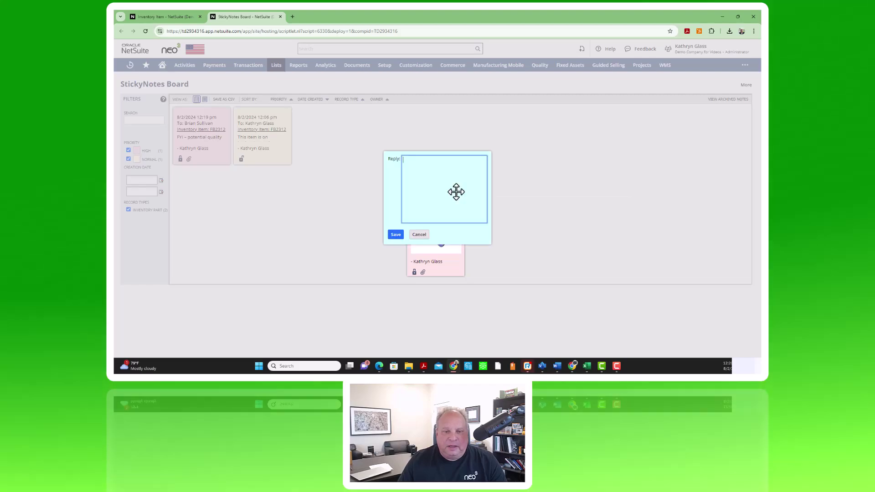
{"action": "type", "text": "Thank Y"}
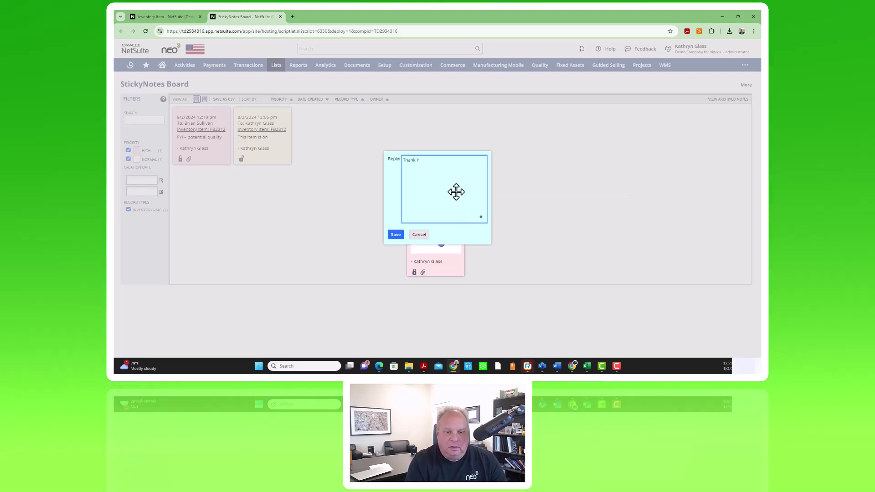
{"action": "type", "text": "ou"}
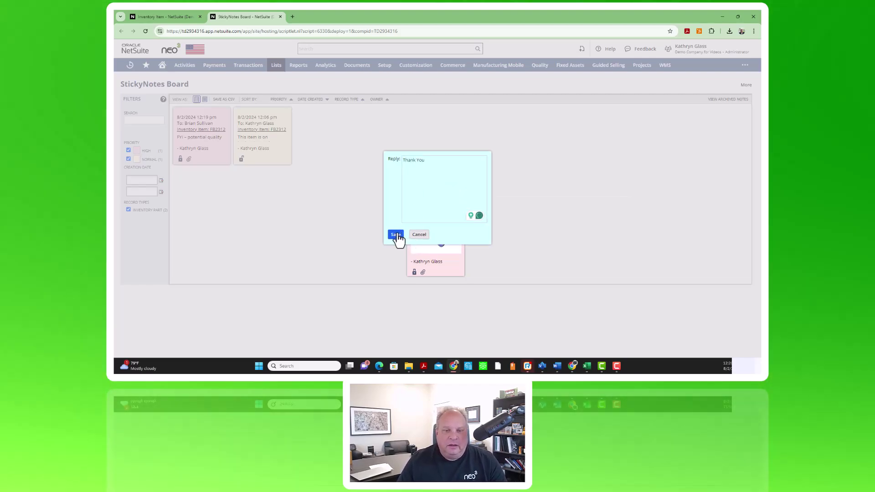
{"action": "left_click", "coordinate": [396, 235]}
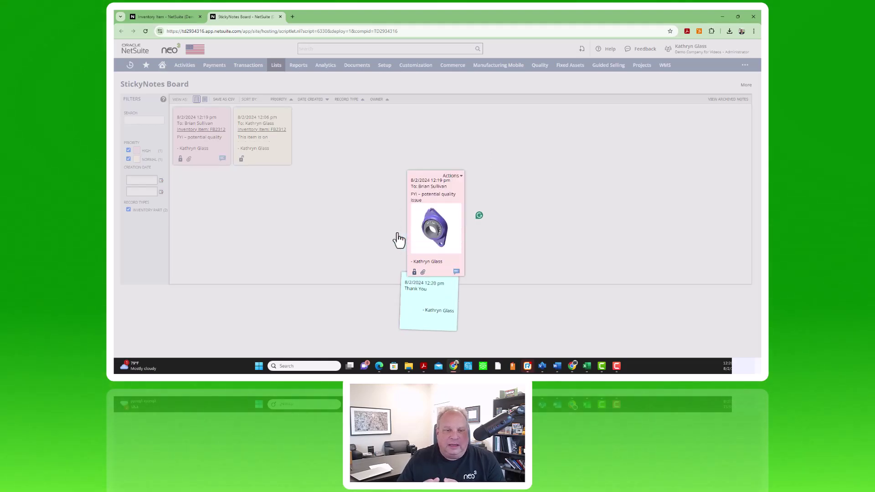
{"action": "left_click", "coordinate": [399, 239]}
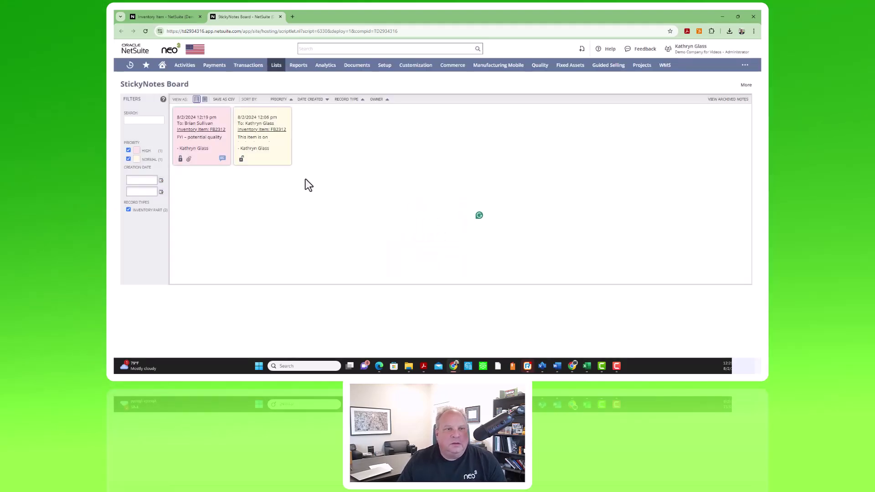